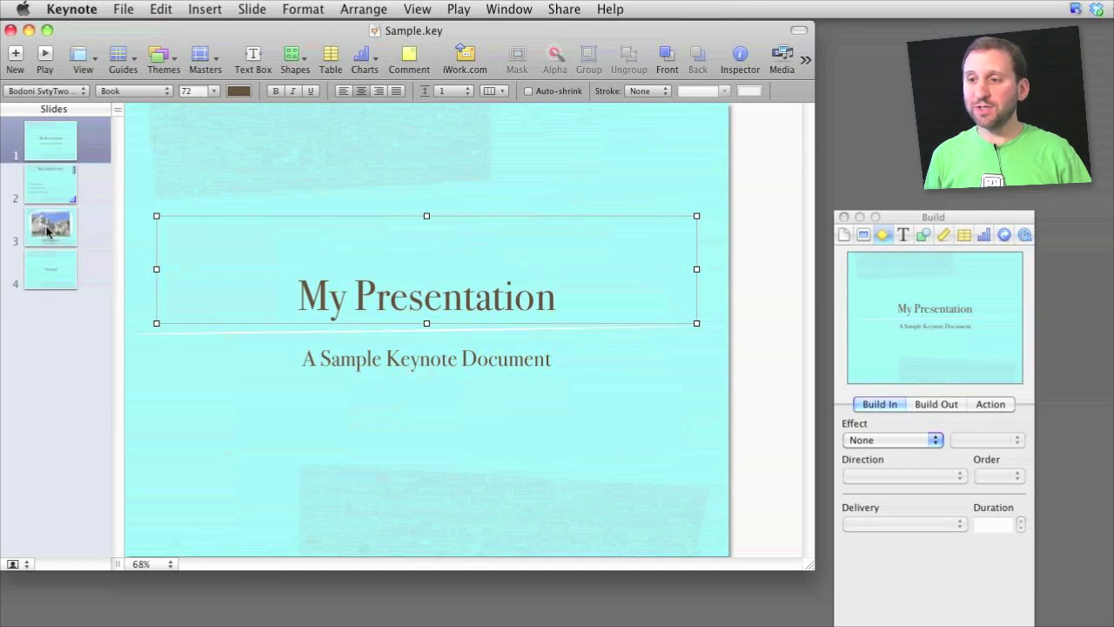
Review the slides from the title slide through Mt. Rushmore to The End, then return to the title slide.
{"action": "left_click", "coordinate": [47, 183]}
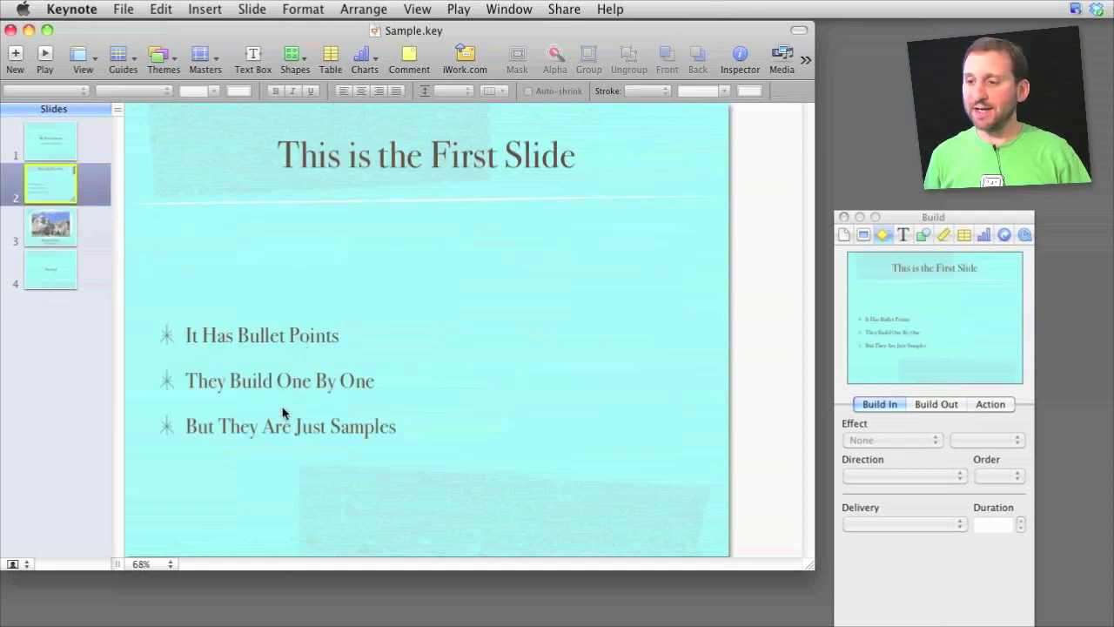
{"action": "left_click", "coordinate": [55, 234]}
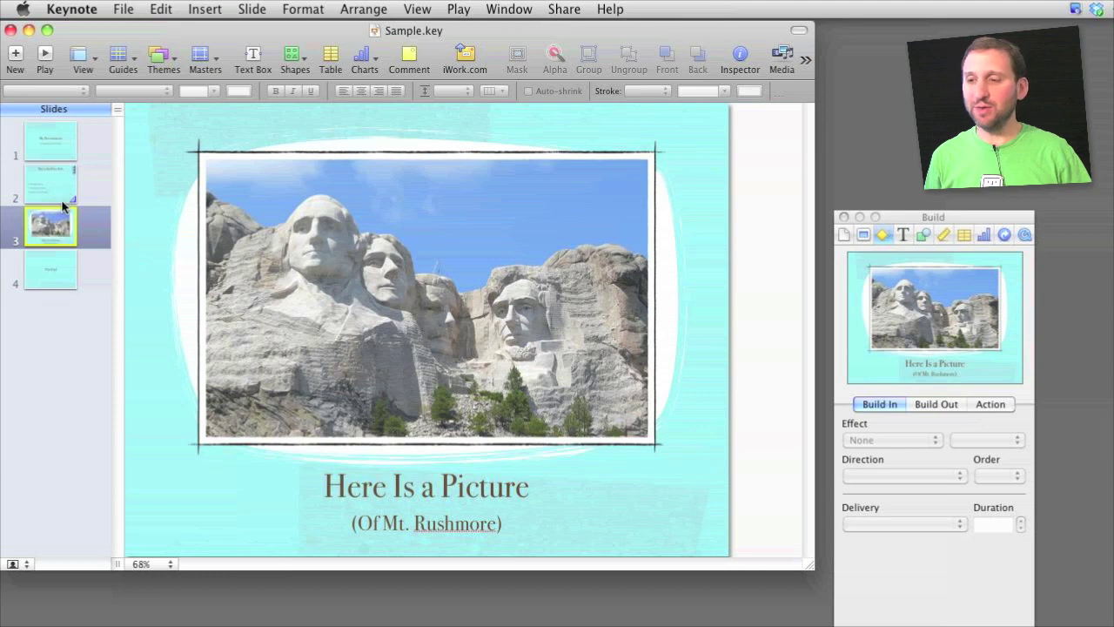
{"action": "left_click", "coordinate": [57, 280]}
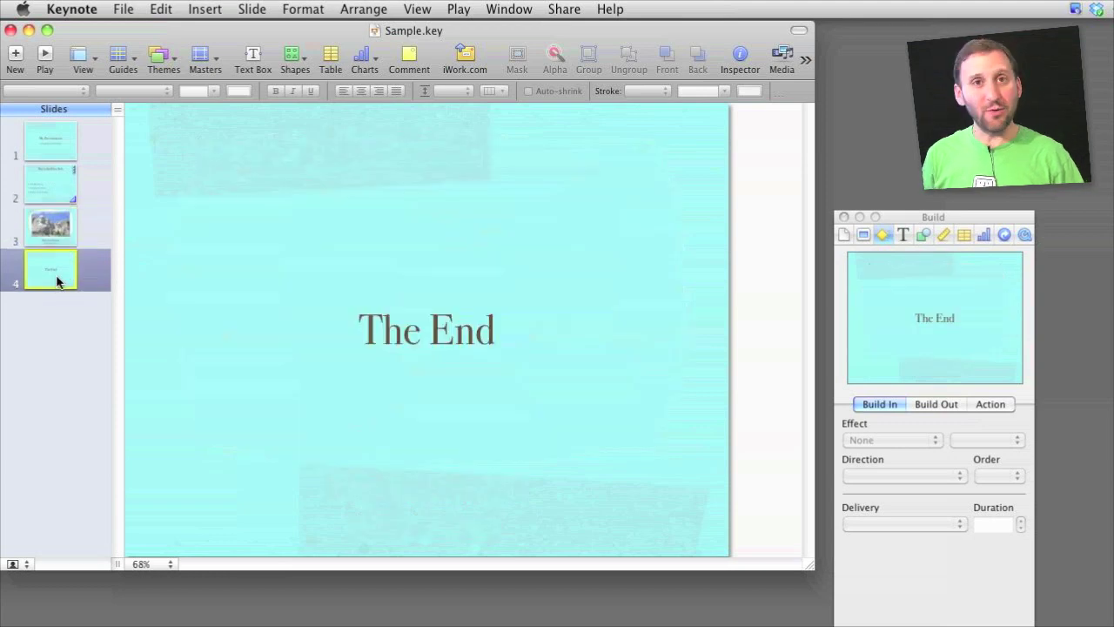
{"action": "left_click", "coordinate": [55, 152]}
{"action": "left_click", "coordinate": [46, 185]}
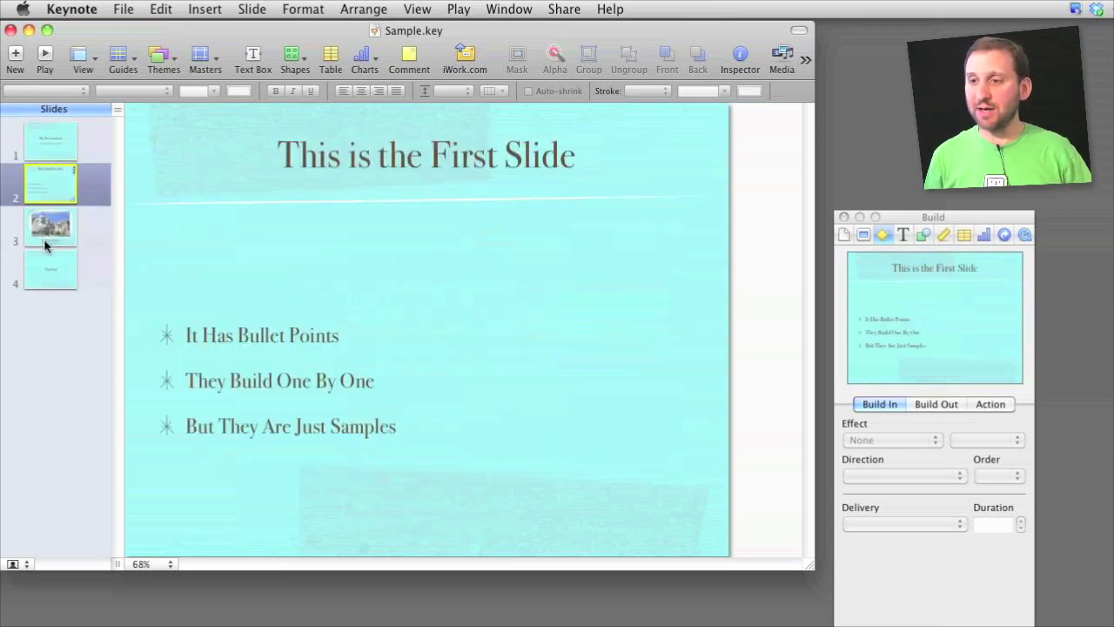
{"action": "left_click", "coordinate": [45, 237]}
{"action": "left_click", "coordinate": [48, 276]}
{"action": "left_click", "coordinate": [47, 154]}
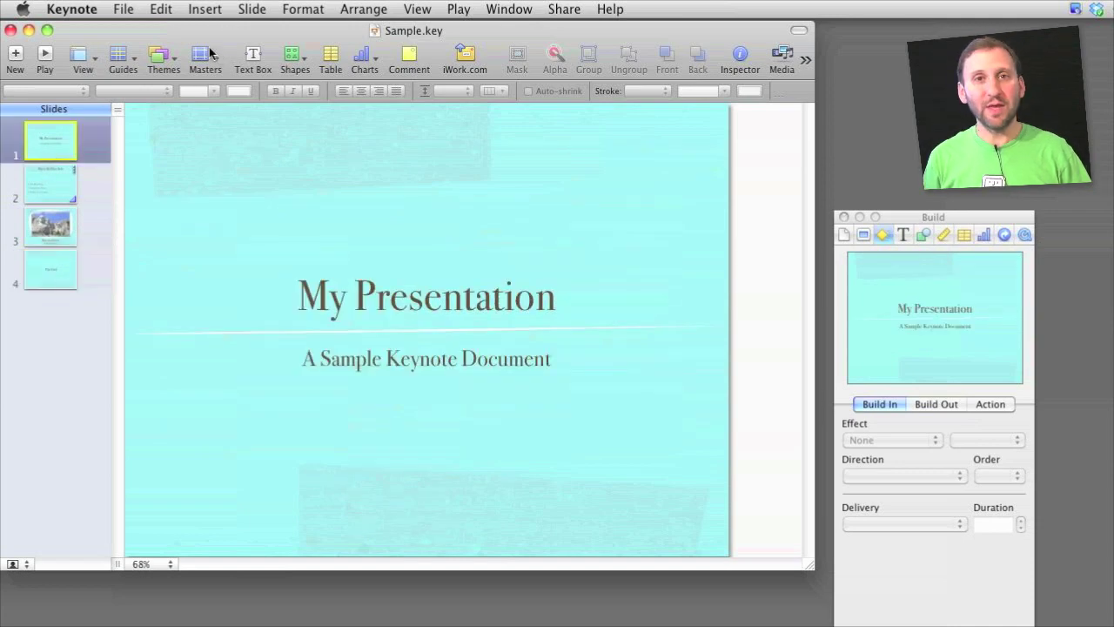
Record voice narration with Play > Record Slideshow, advancing through all slides.
{"action": "left_click", "coordinate": [459, 8]}
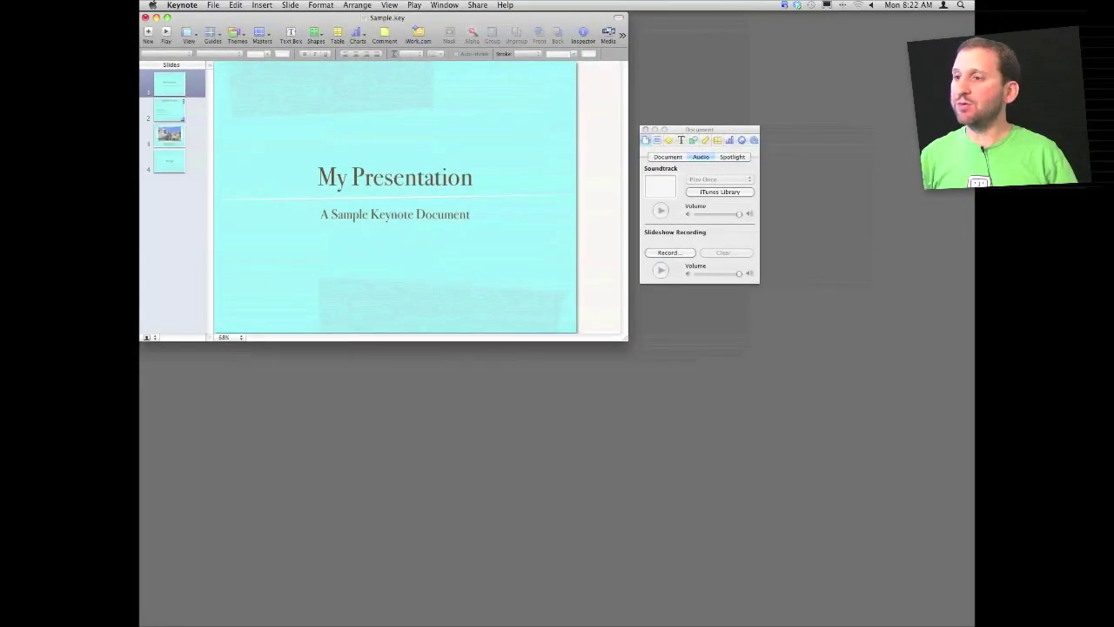
{"action": "left_click", "coordinate": [414, 5]}
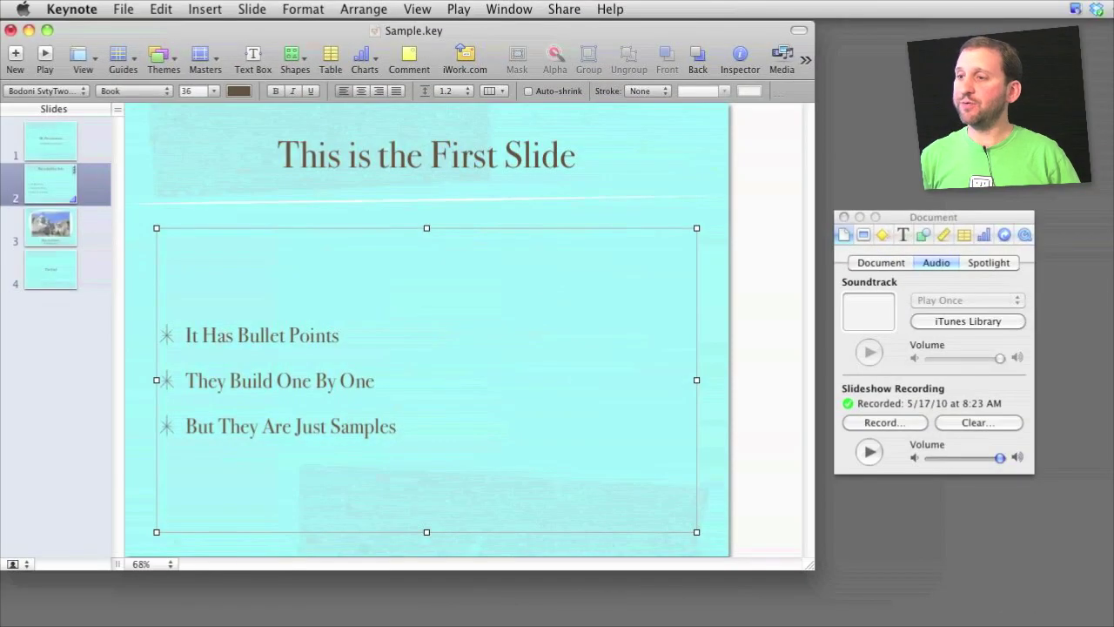
{"action": "left_click", "coordinate": [458, 8]}
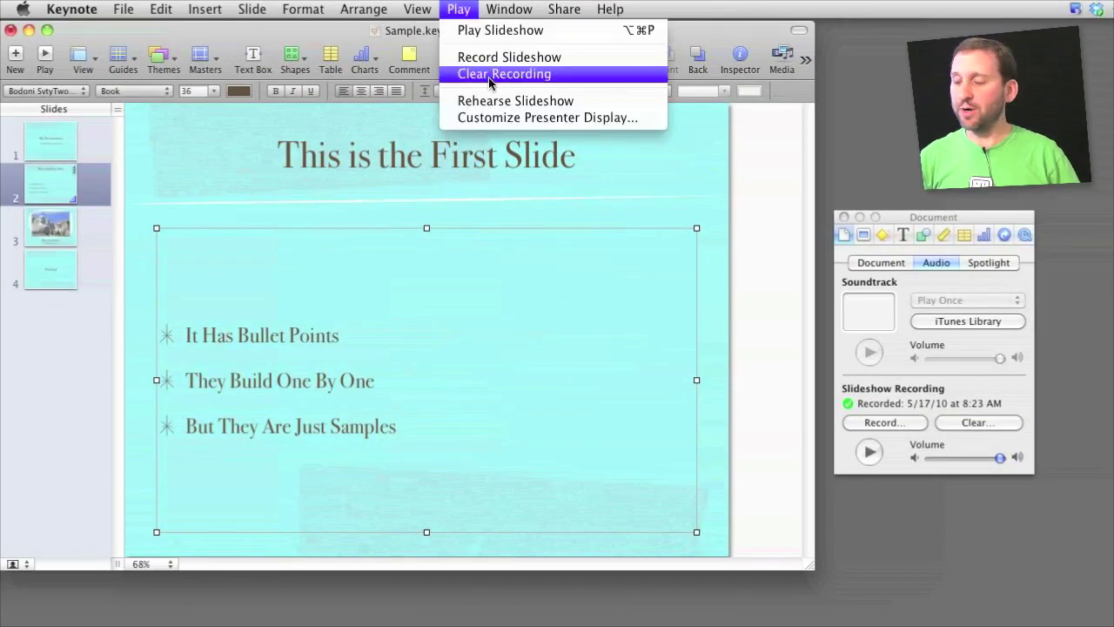
Play back the narrated slideshow, then begin a QuickTime export using Recorded Timing.
{"action": "left_click", "coordinate": [490, 29]}
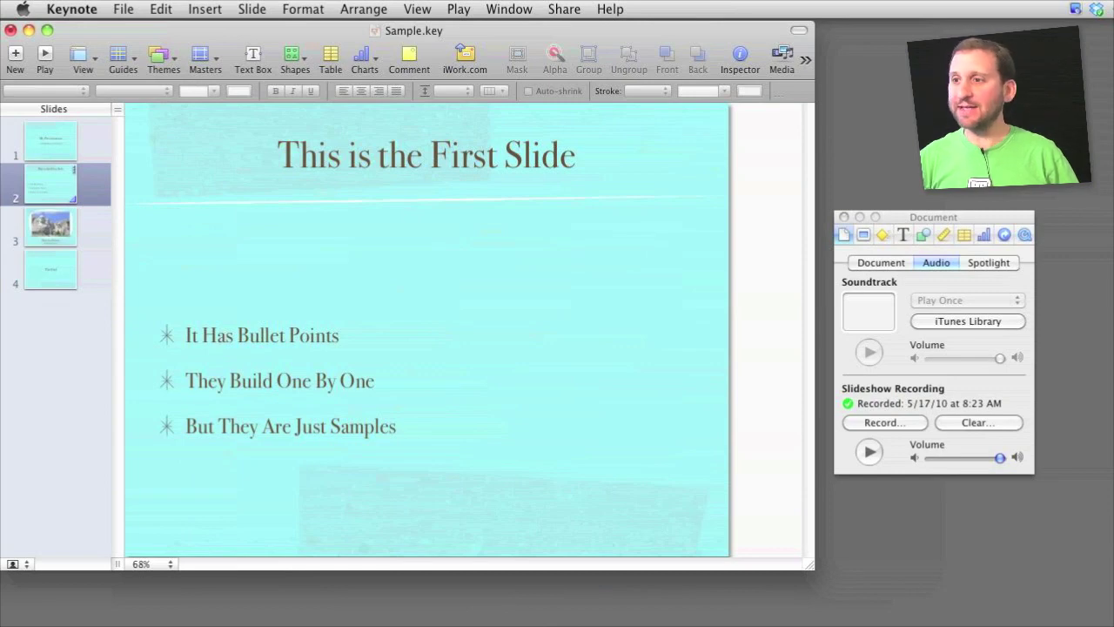
{"action": "left_click", "coordinate": [119, 10]}
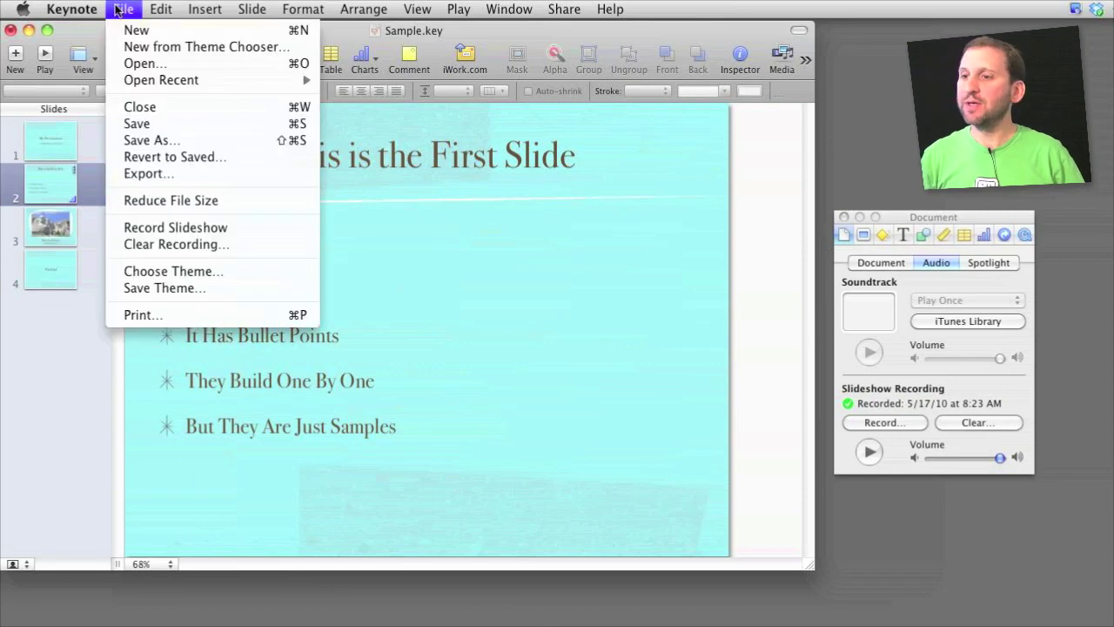
{"action": "left_click", "coordinate": [148, 173]}
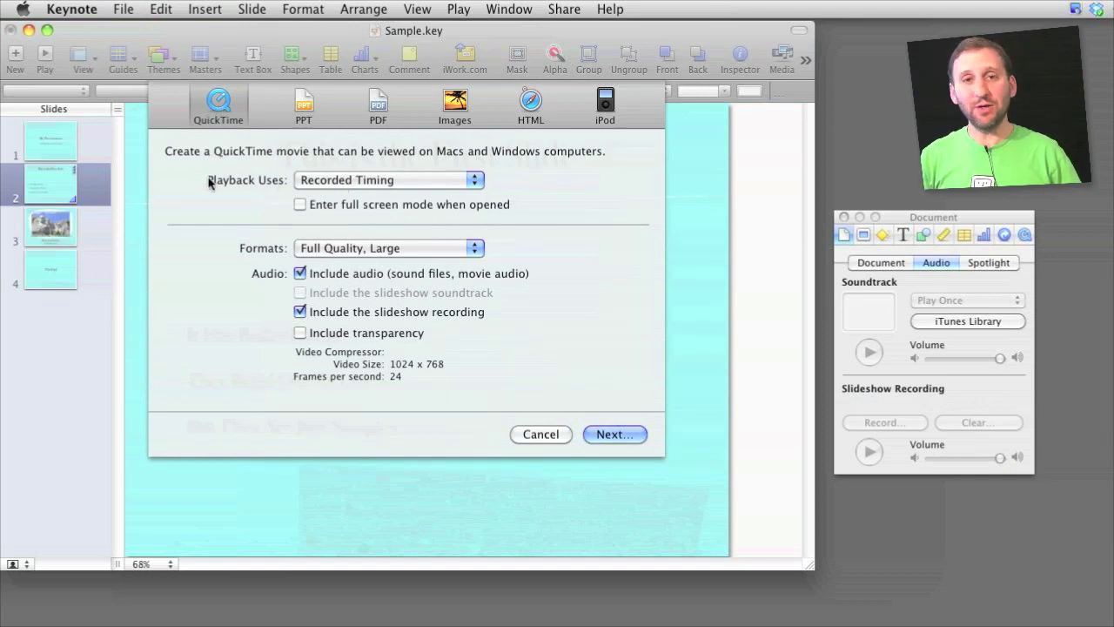
{"action": "left_click", "coordinate": [405, 185]}
{"action": "left_click", "coordinate": [404, 182]}
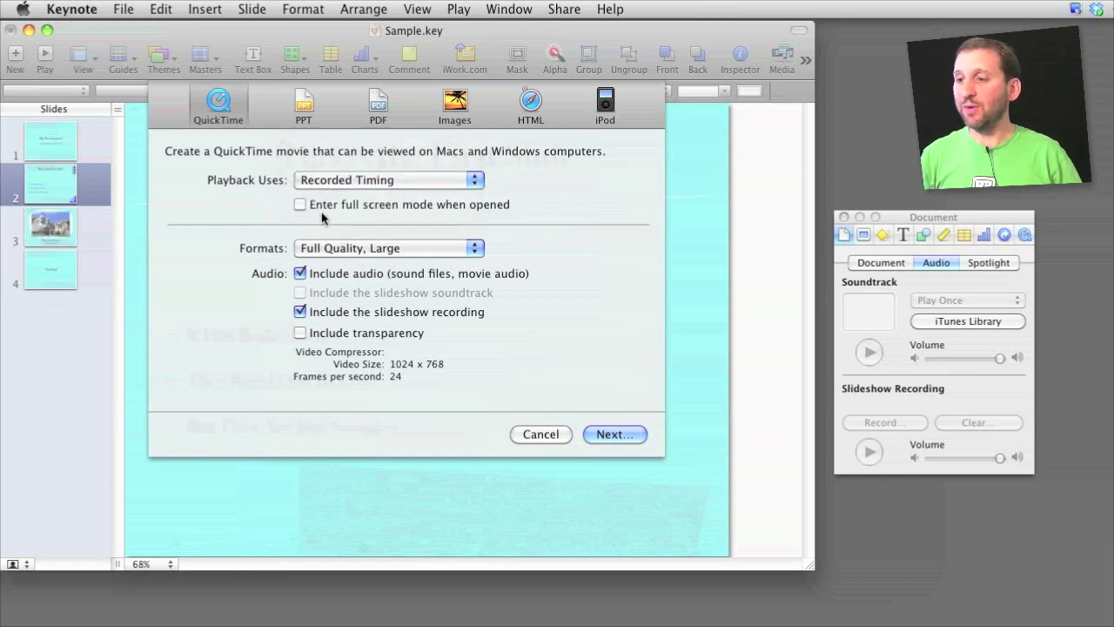
Choose Full Quality, Large format and export the movie as Sample to the Desktop.
{"action": "left_click", "coordinate": [357, 251]}
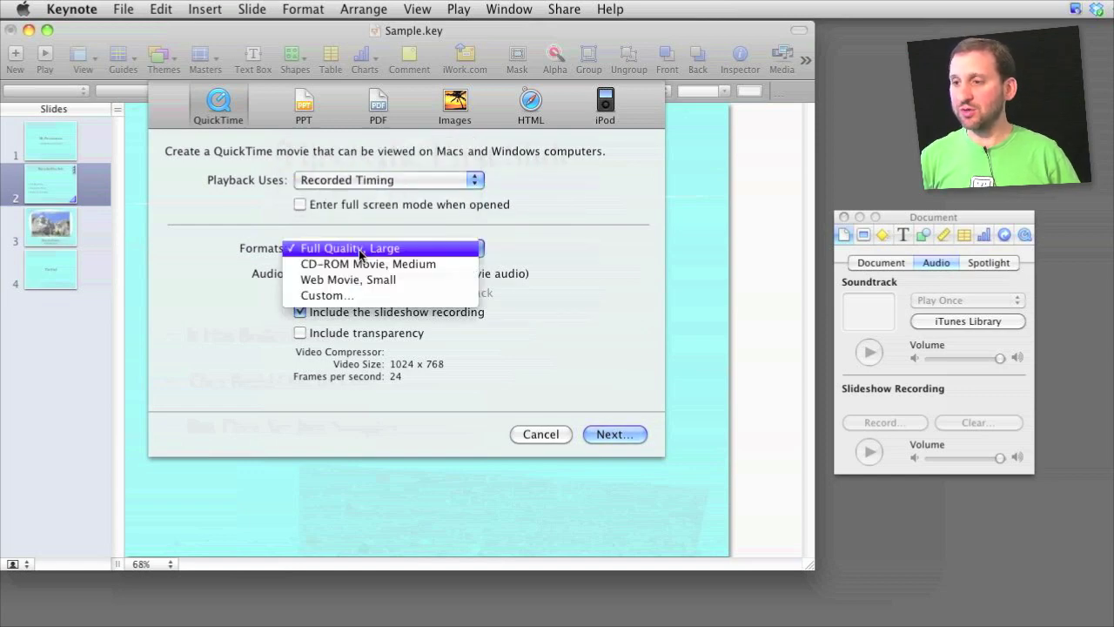
{"action": "left_click", "coordinate": [264, 255]}
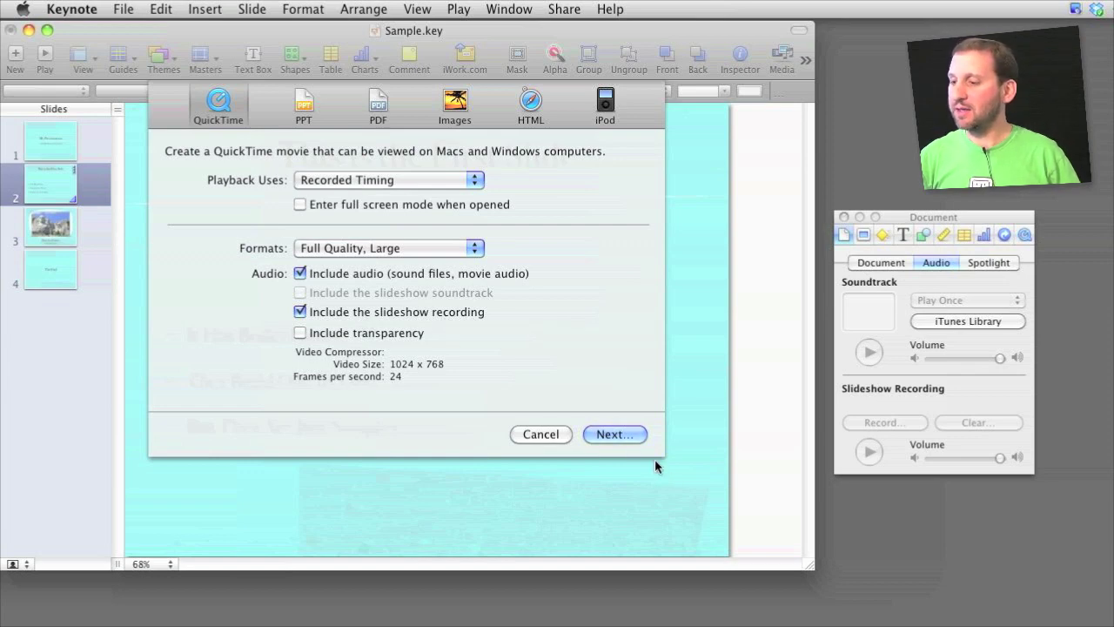
{"action": "left_click", "coordinate": [633, 433]}
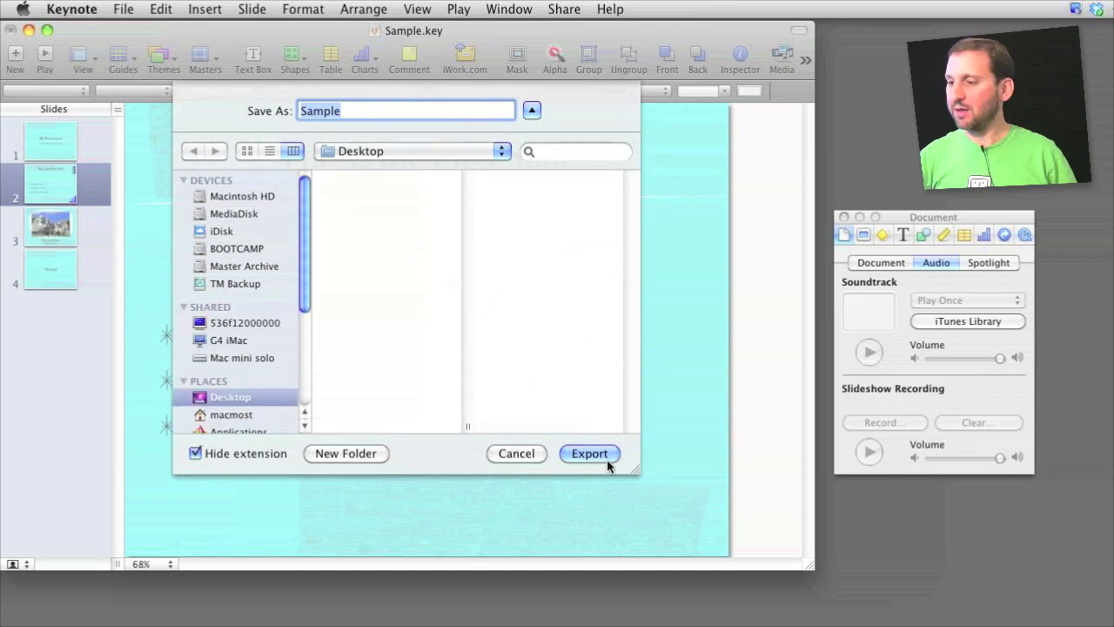
{"action": "left_click", "coordinate": [598, 455]}
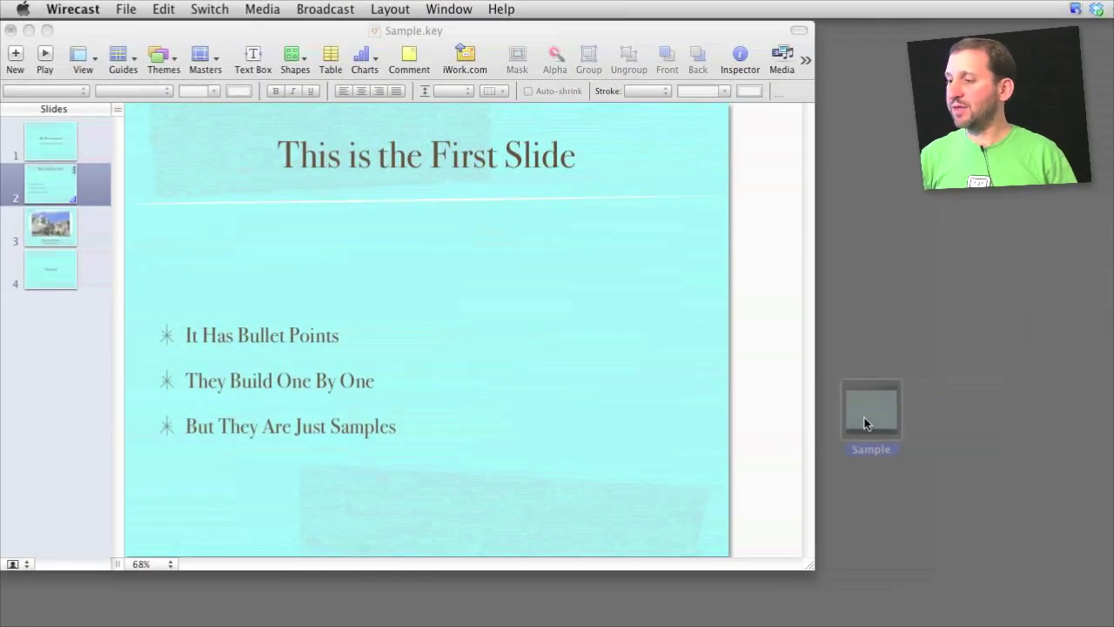
{"action": "left_click", "coordinate": [880, 435]}
Open the Sample movie file from the Desktop in QuickTime Player.
{"action": "double_click", "coordinate": [896, 434]}
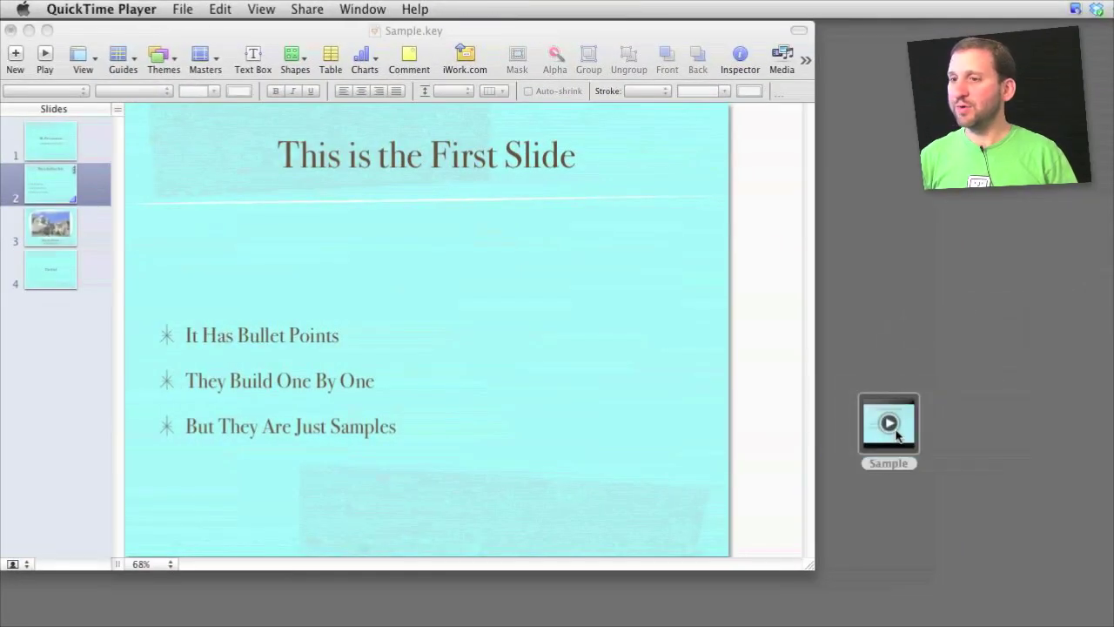